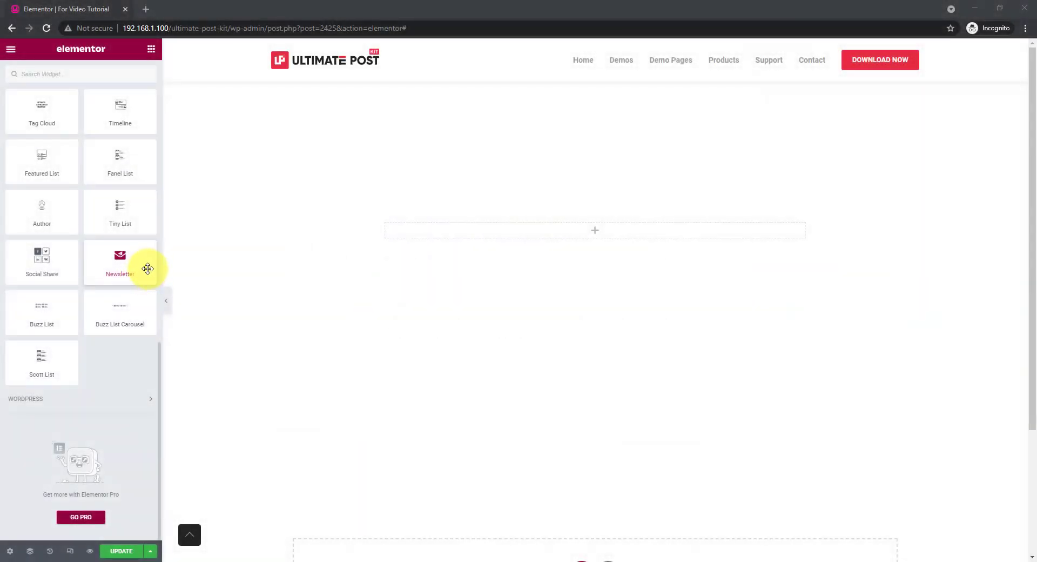
Drop the Newsletter widget into the empty section and turn Before Icon on
drag(147, 266, 621, 240)
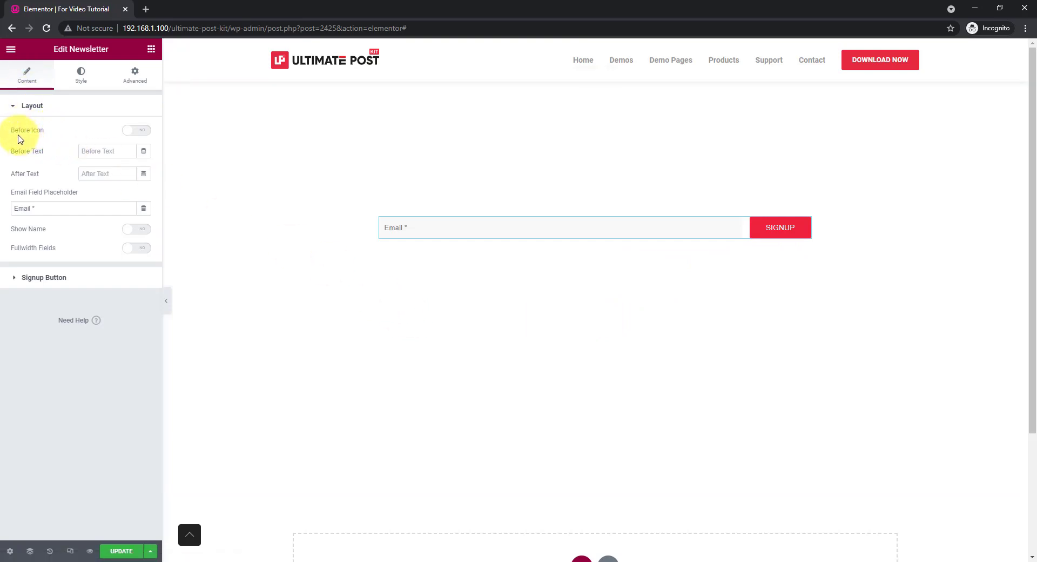
click(148, 133)
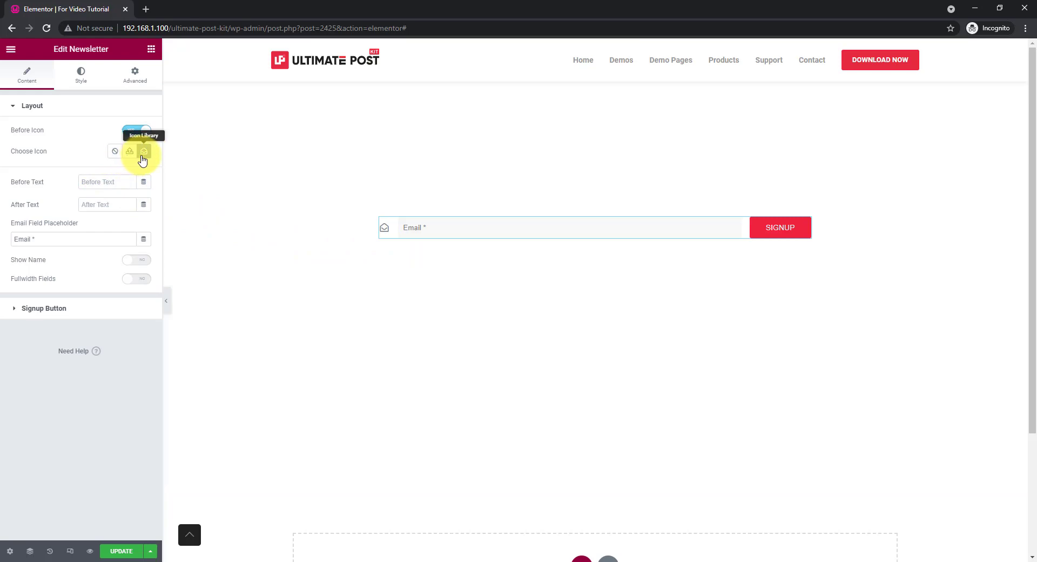
Insert the envelope icon from the Icon Library, check the Before/After Text fields, then switch Before Icon back to NO
click(142, 156)
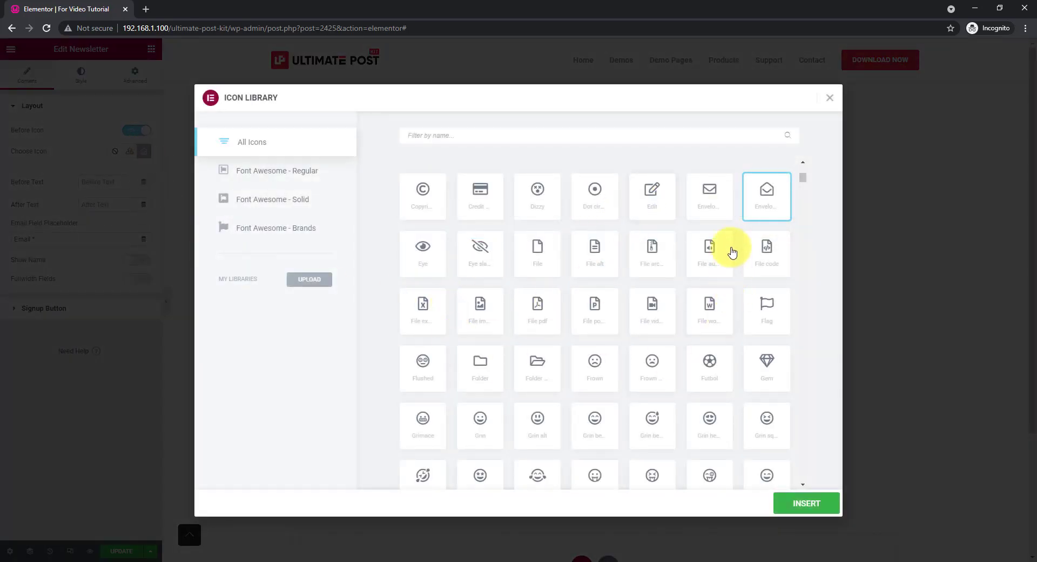
click(814, 509)
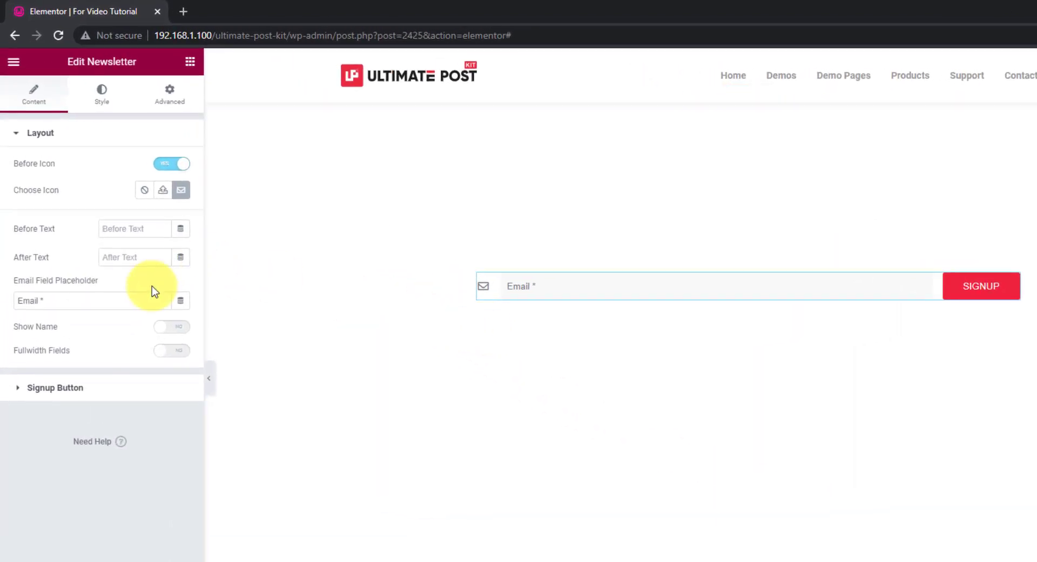
click(143, 228)
click(137, 261)
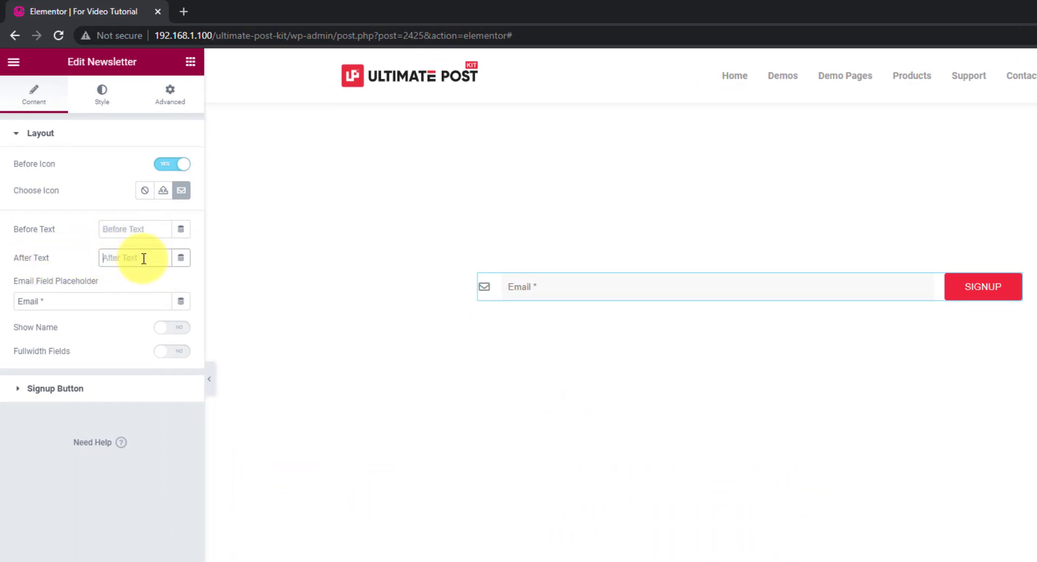
click(168, 165)
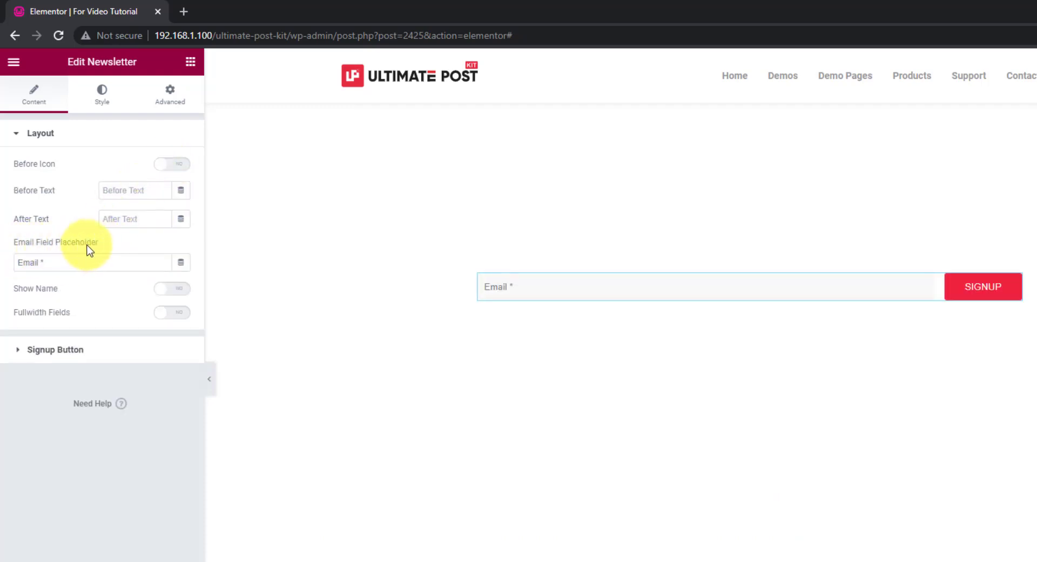
Enable Show Name, then try Fullwidth Fields and Fullwidth Button and switch both off again
drag(79, 261, 4, 266)
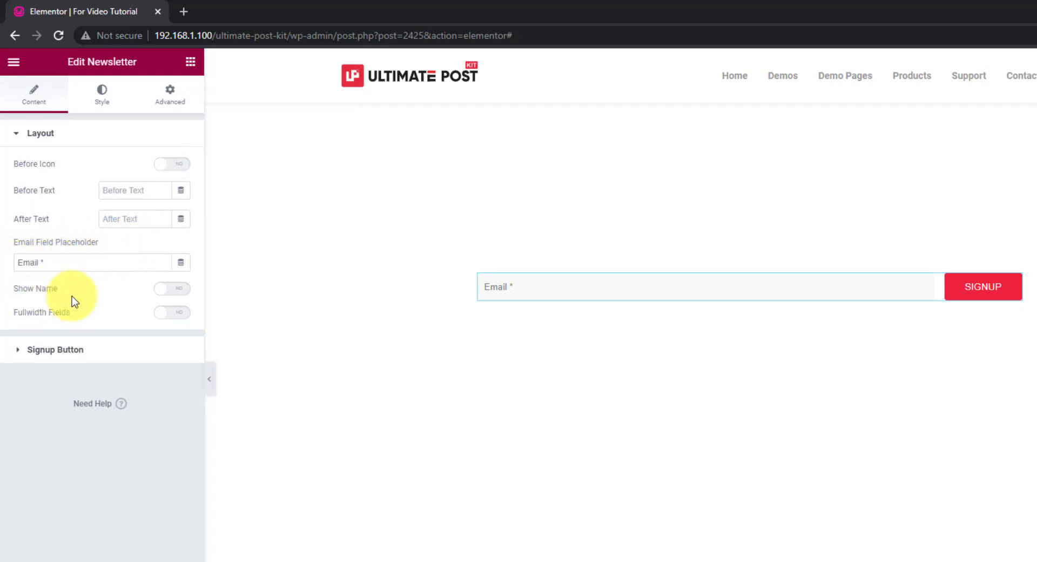
click(171, 289)
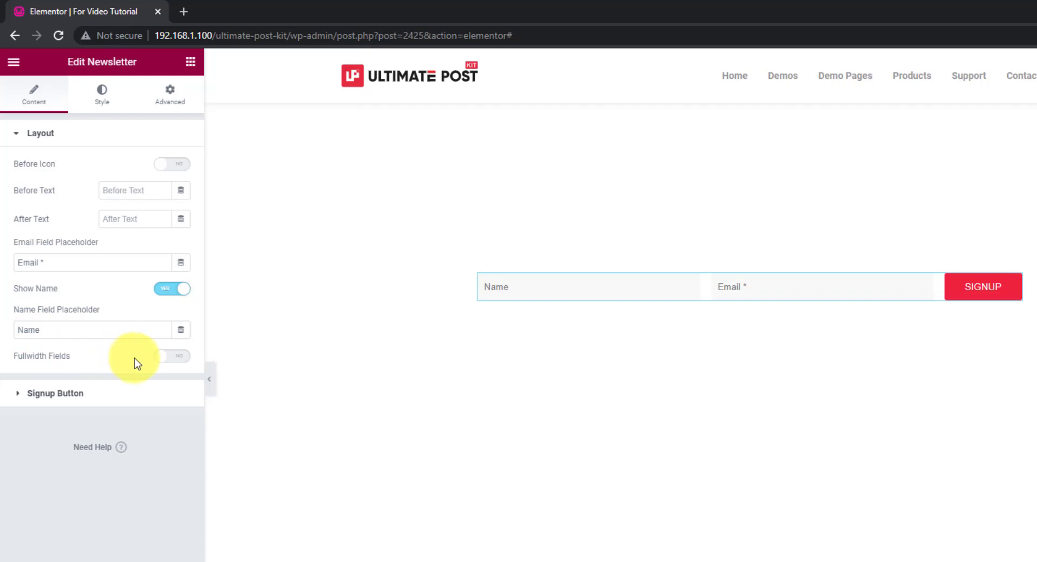
click(180, 358)
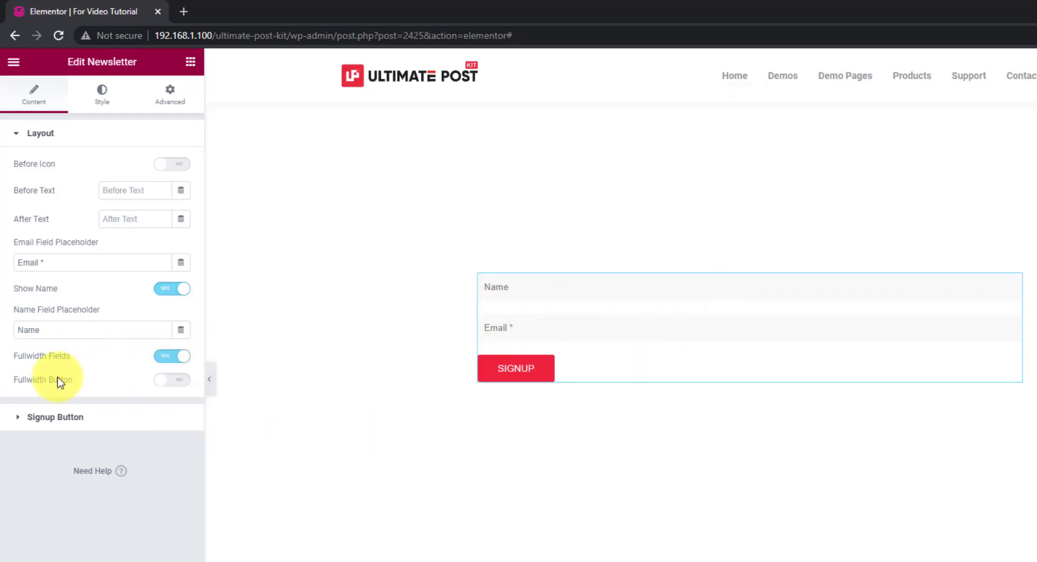
click(183, 384)
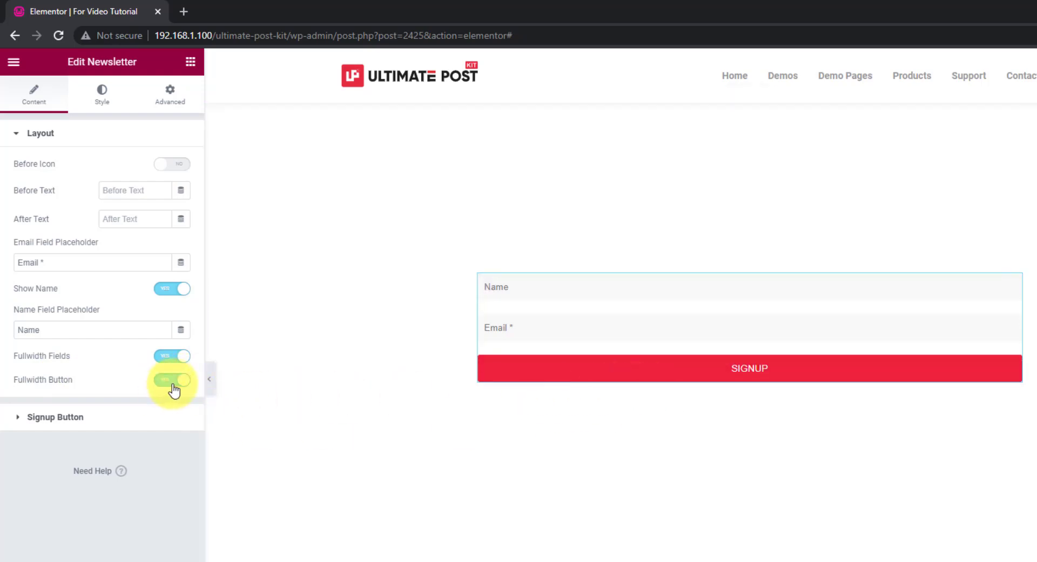
click(178, 384)
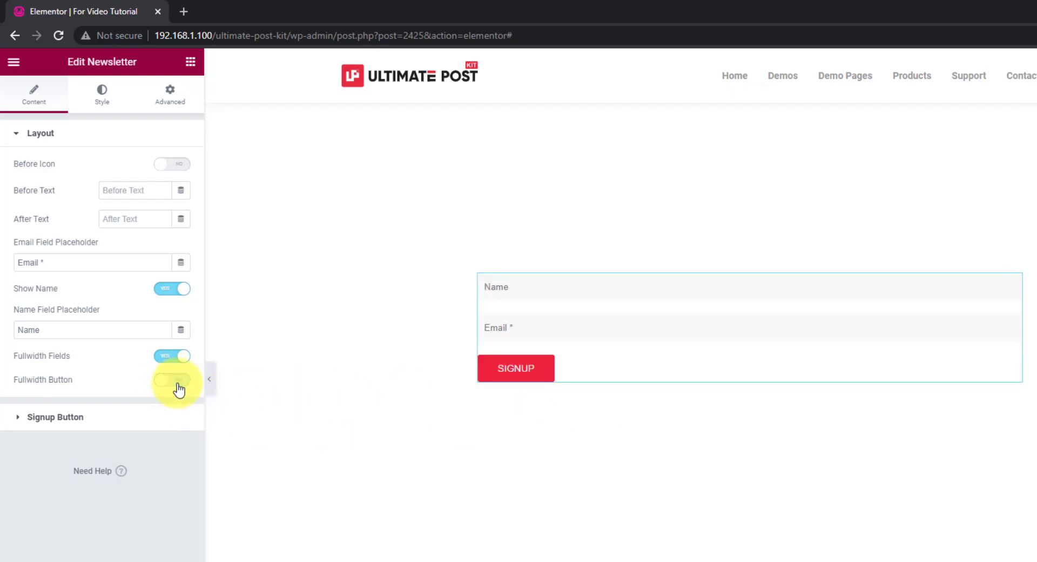
click(182, 356)
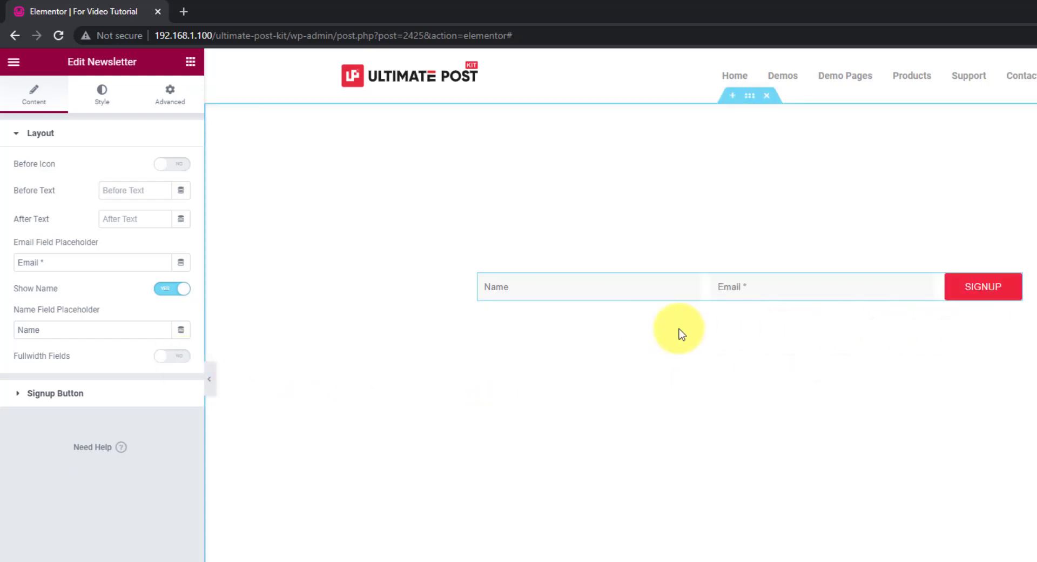
click(112, 400)
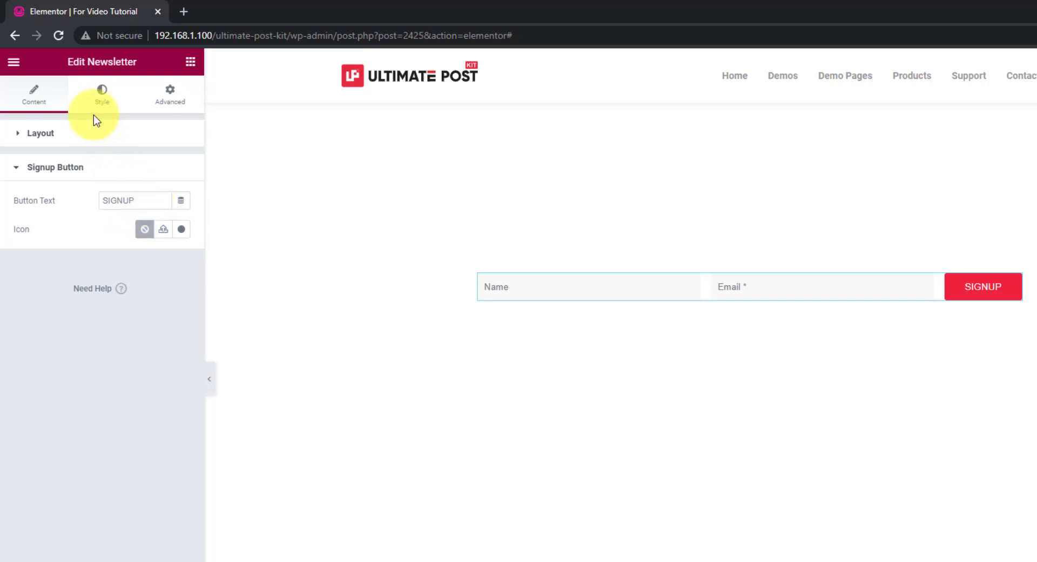
Set the Email Field background to Classic with its colour alpha at zero
click(102, 97)
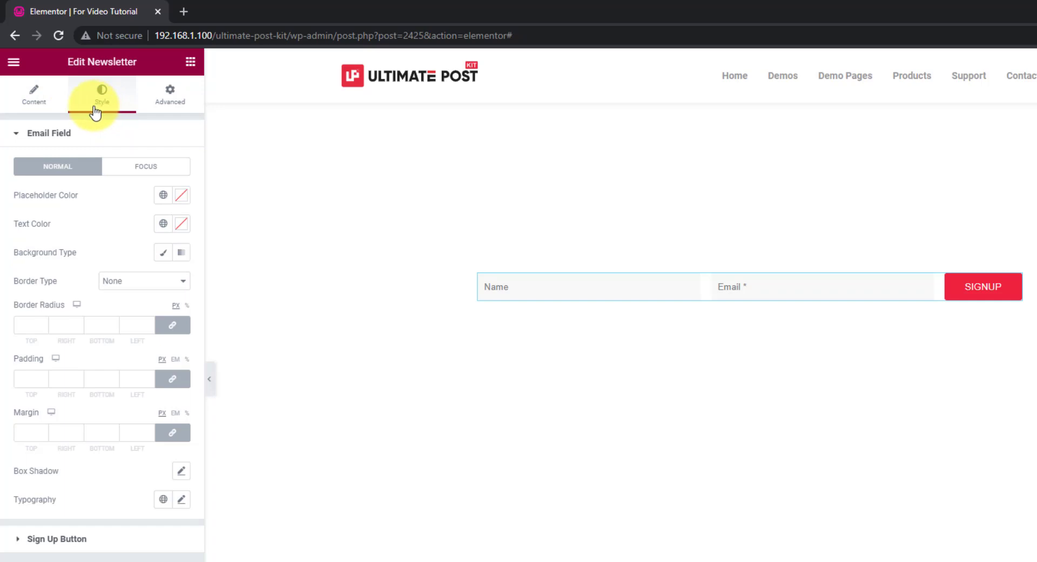
click(163, 252)
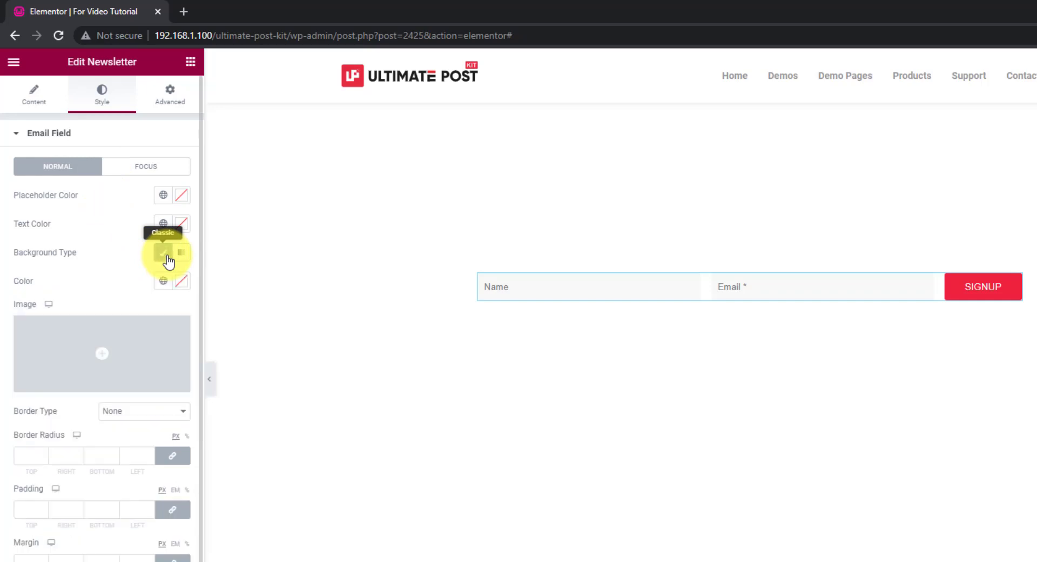
click(182, 280)
drag(176, 470, 15, 469)
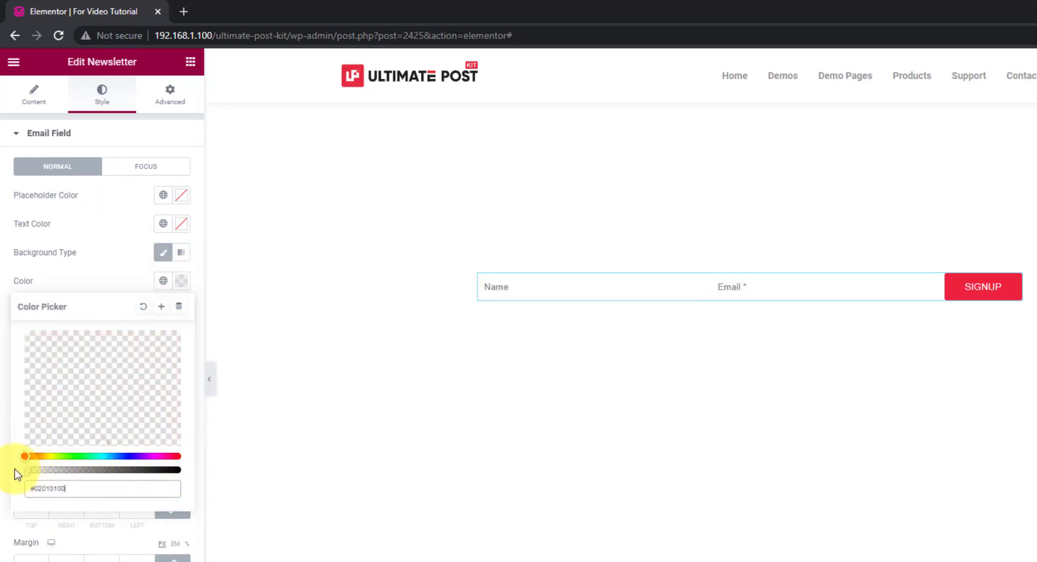
click(98, 281)
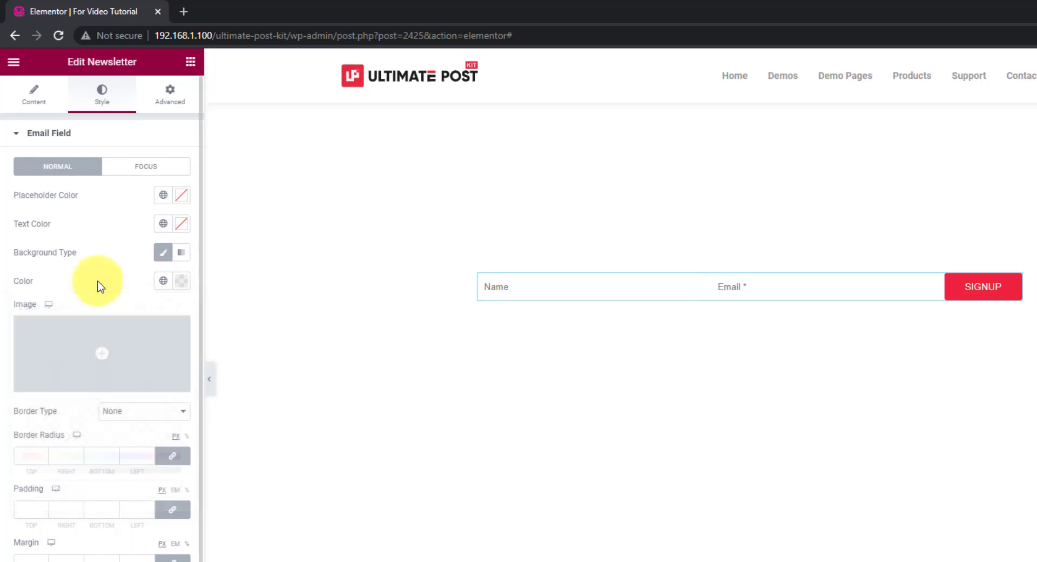
Give the fields a solid 1 px border in semi-transparent #800080, with the border radius field selected for 0
click(134, 415)
click(126, 435)
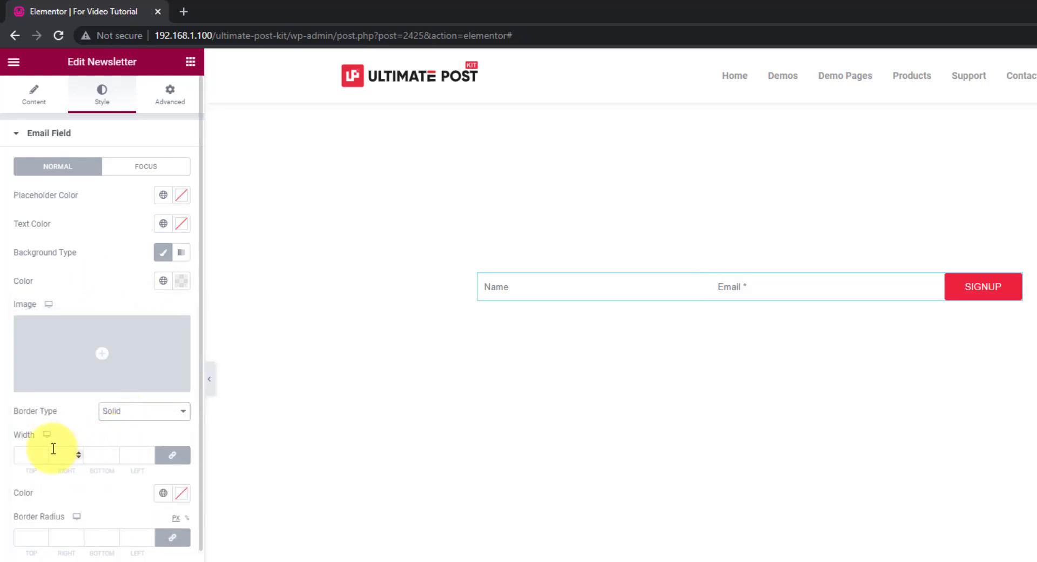
click(33, 453)
text(1)
click(181, 493)
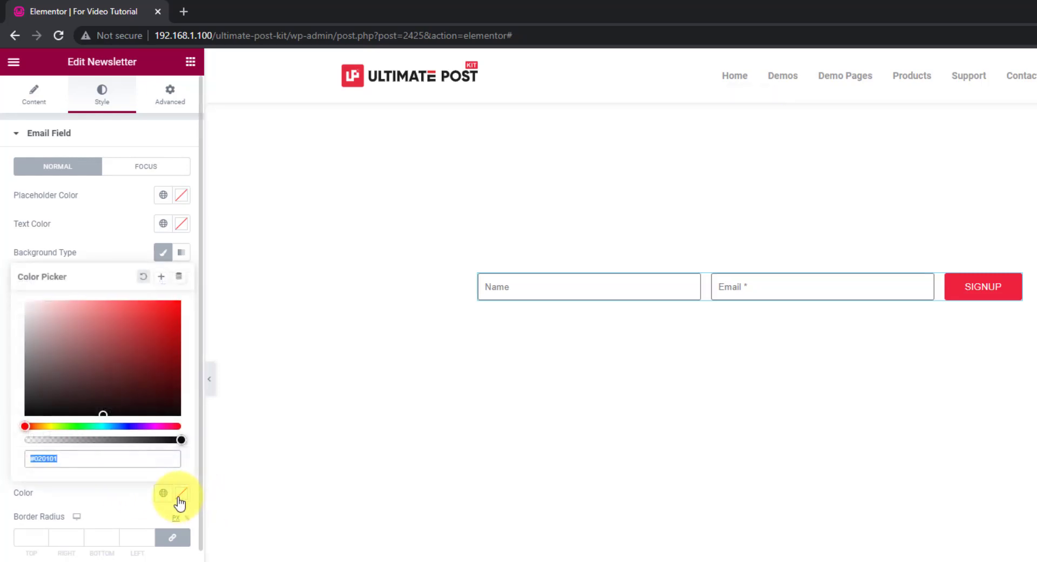
text(#800080)
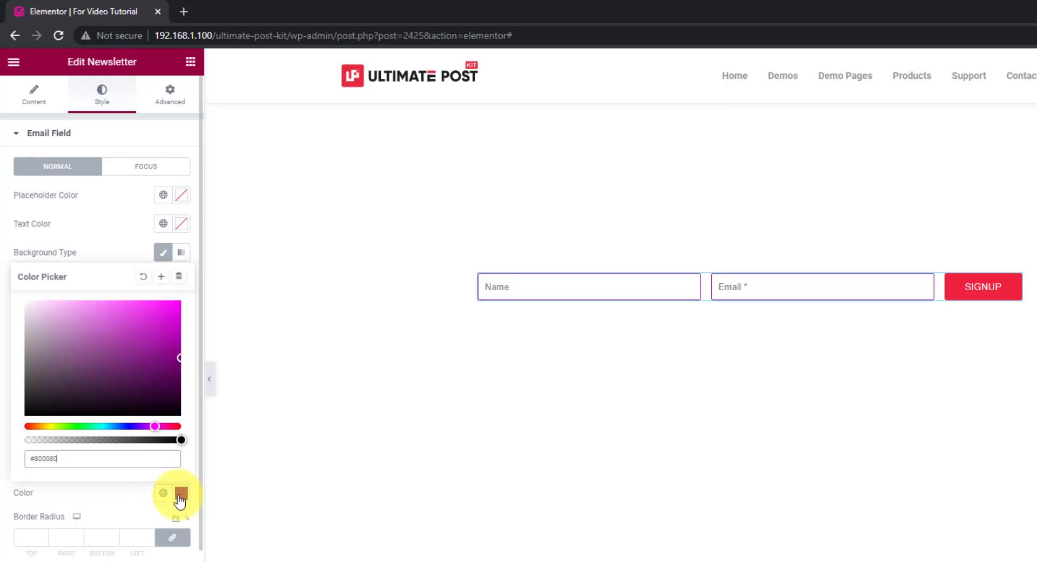
drag(181, 439, 57, 439)
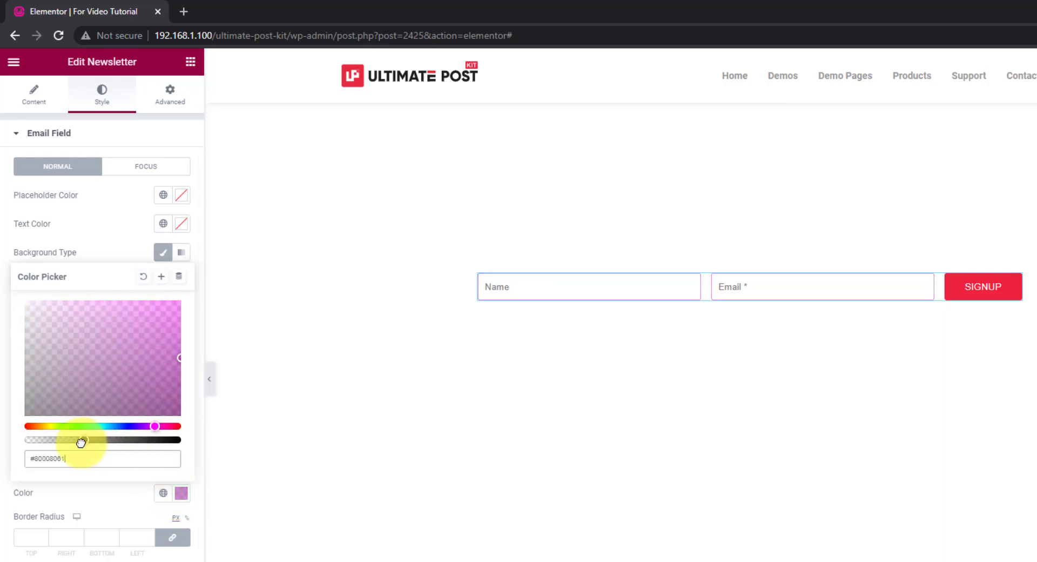
click(112, 254)
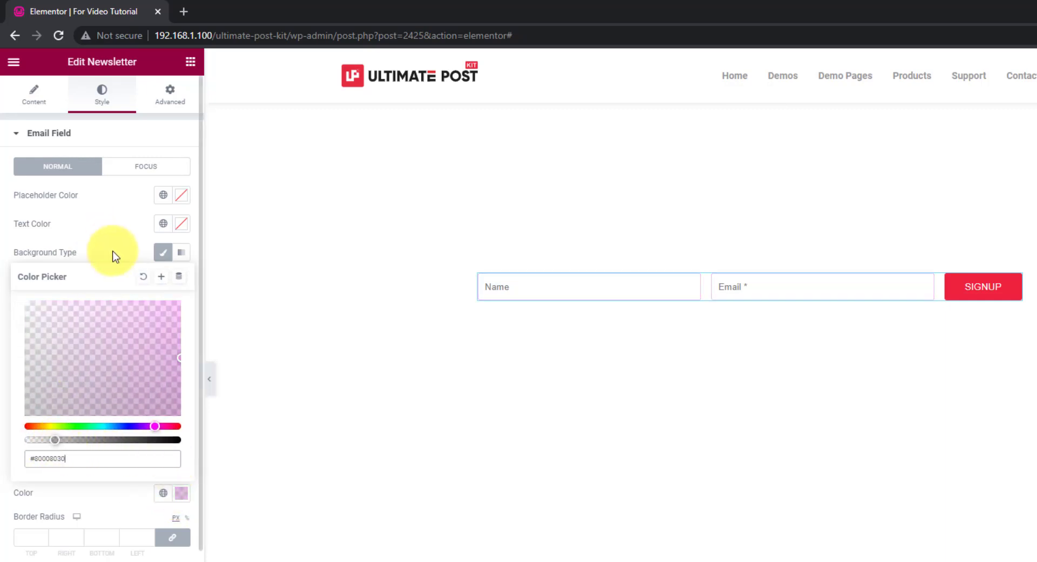
click(32, 541)
Set field radius to 0 and padding to 26 px top/bottom and 30 px left/right
text(0)
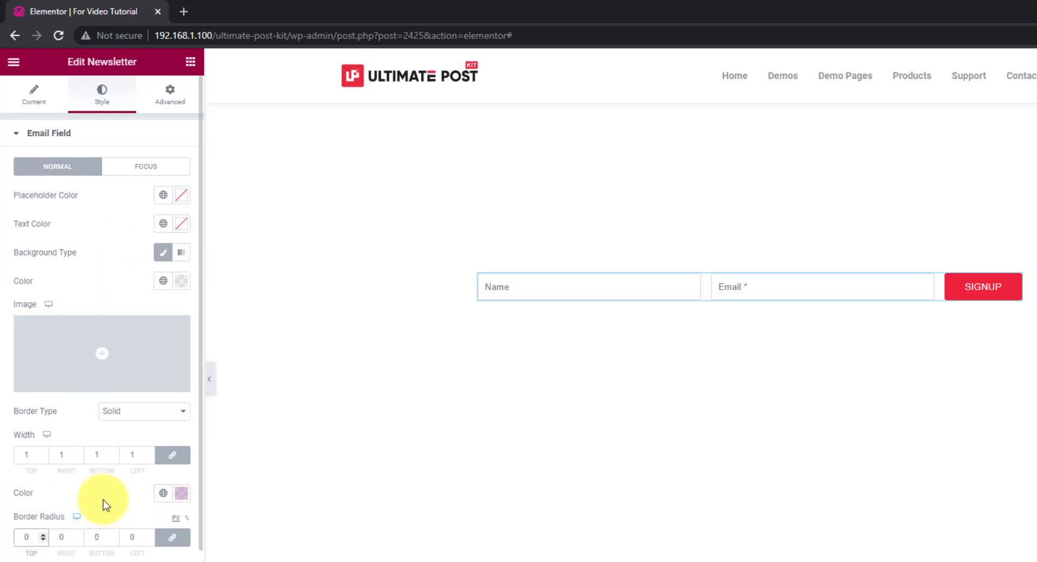
scroll(106, 505, down, 2)
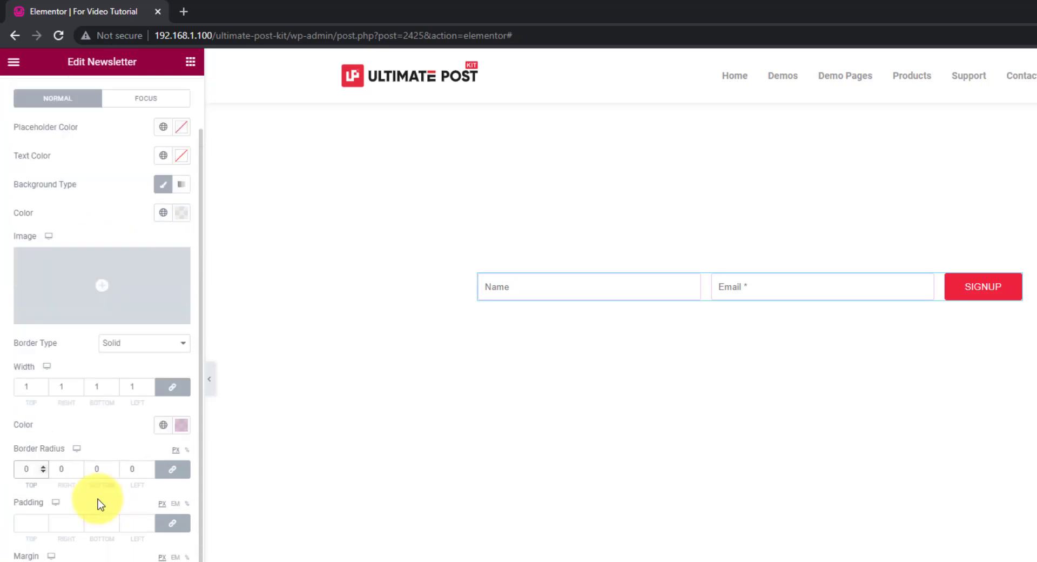
mouse_move(31, 522)
text(26)
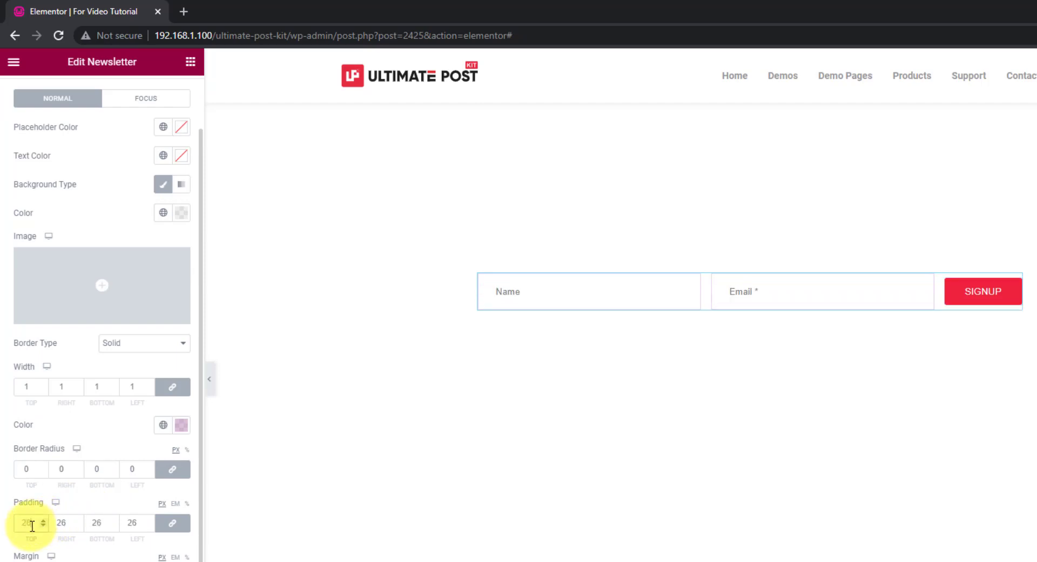
click(172, 523)
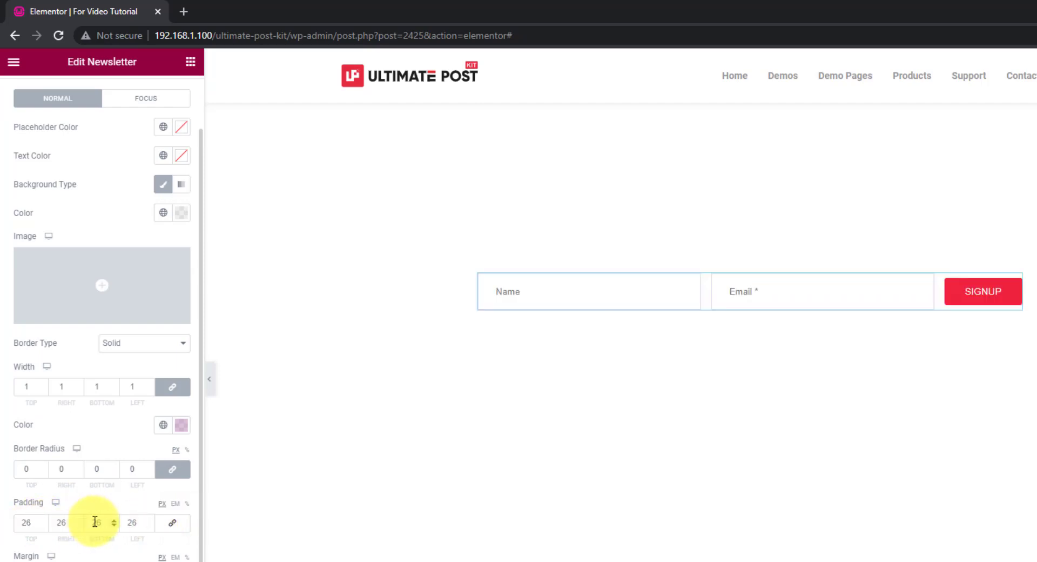
drag(73, 522, 57, 523)
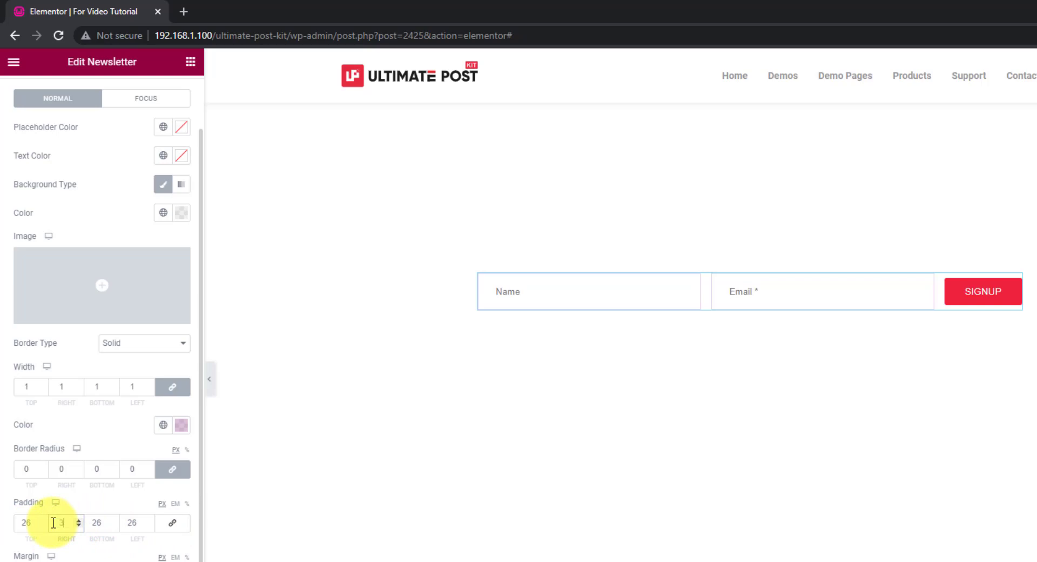
text(0)
drag(139, 522, 128, 523)
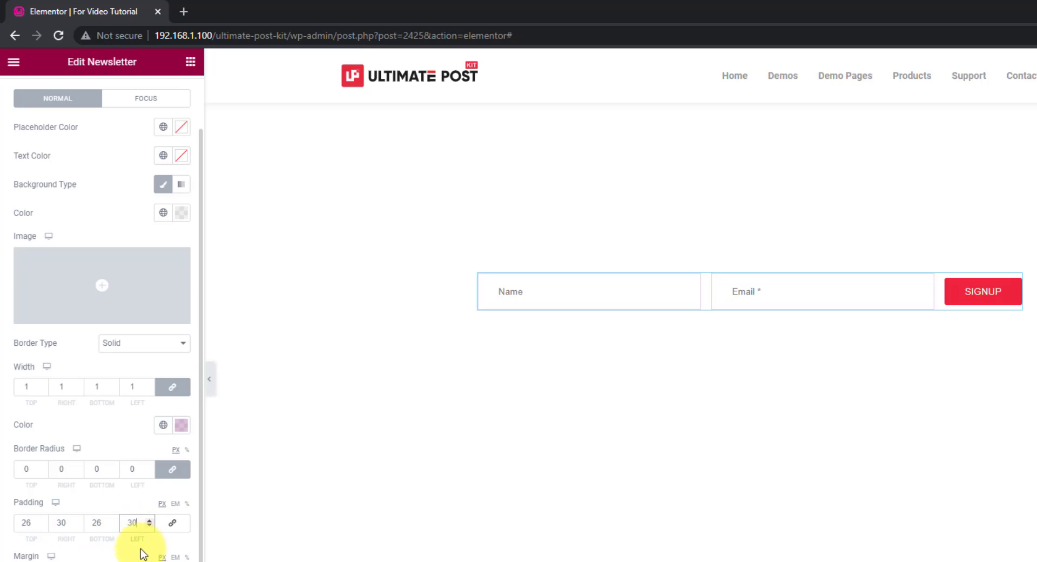
scroll(143, 552, down, 2)
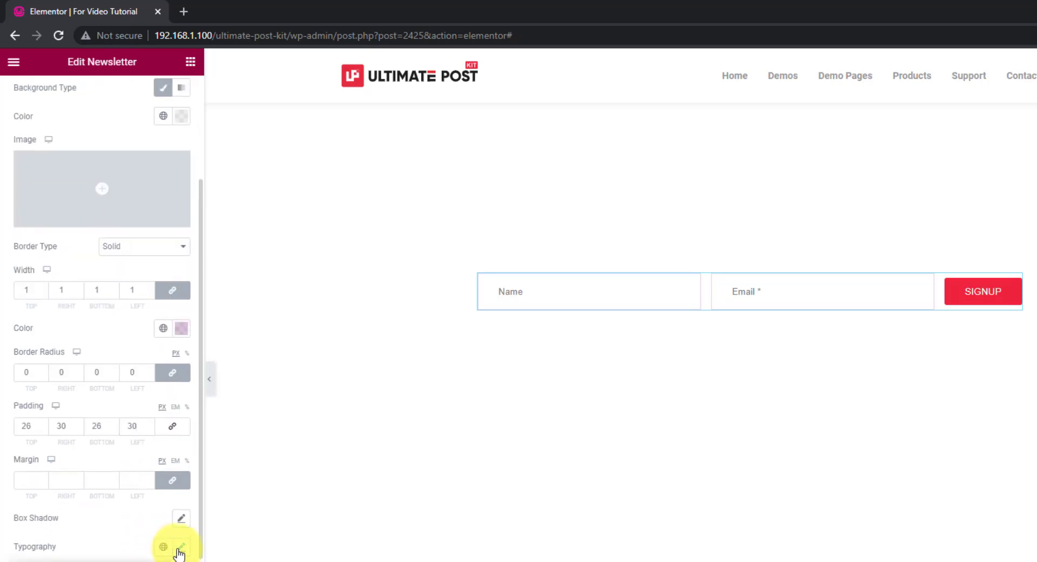
Set the field typography to Montserrat, size 15, weight 500
click(180, 548)
click(141, 424)
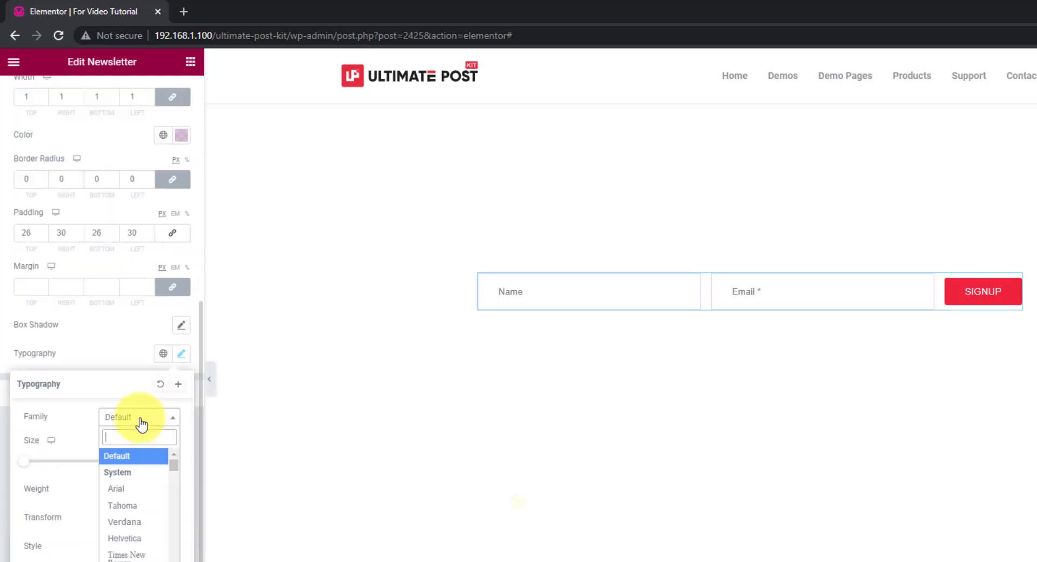
text(mont)
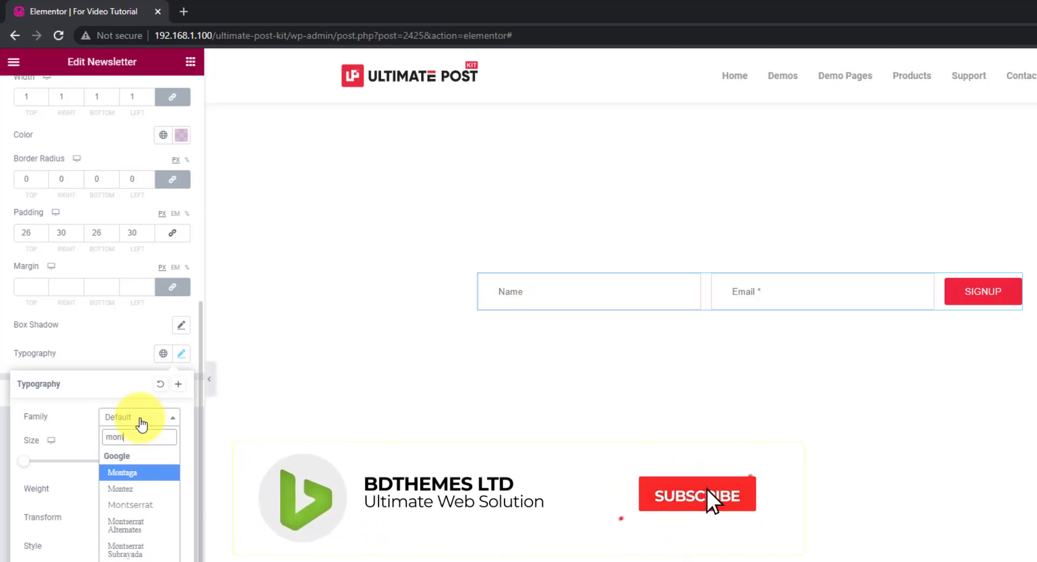
click(122, 504)
mouse_move(160, 461)
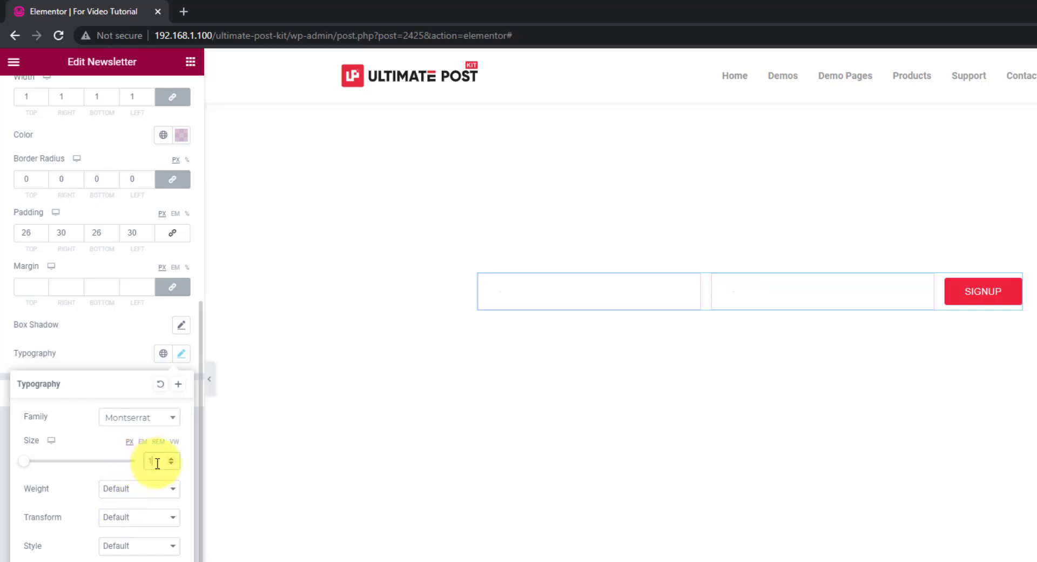
text(15)
click(139, 492)
click(129, 545)
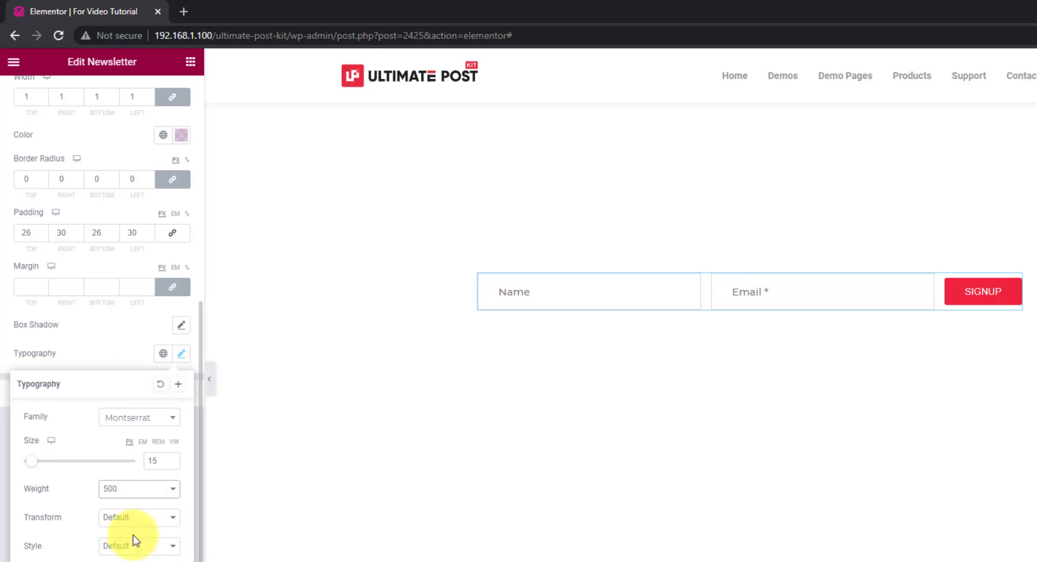
mouse_move(664, 337)
click(99, 352)
scroll(99, 352, up, 6)
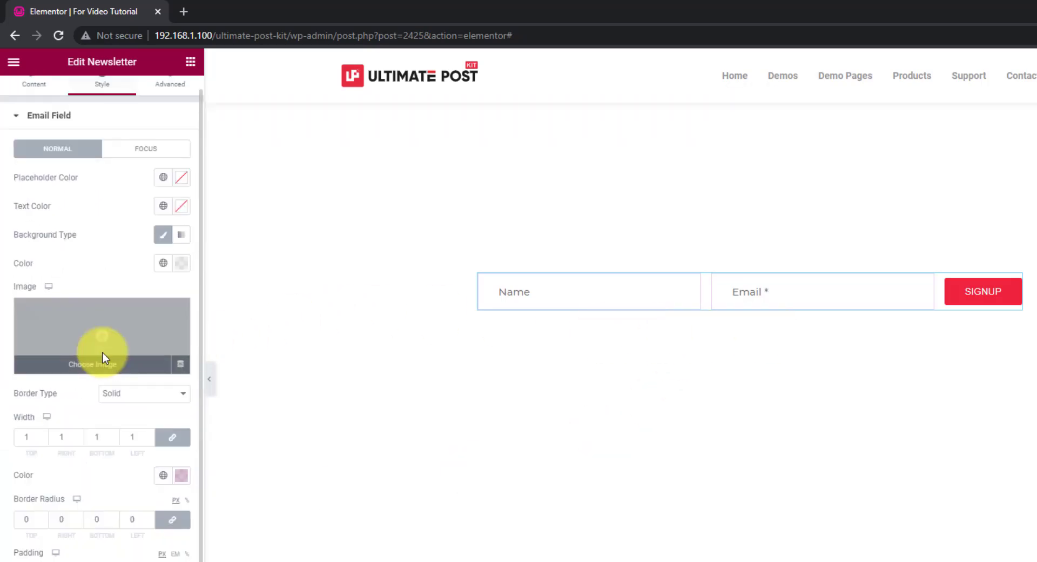
On the Focus tab, give the fields a Classic #800080 background at low opacity
click(149, 155)
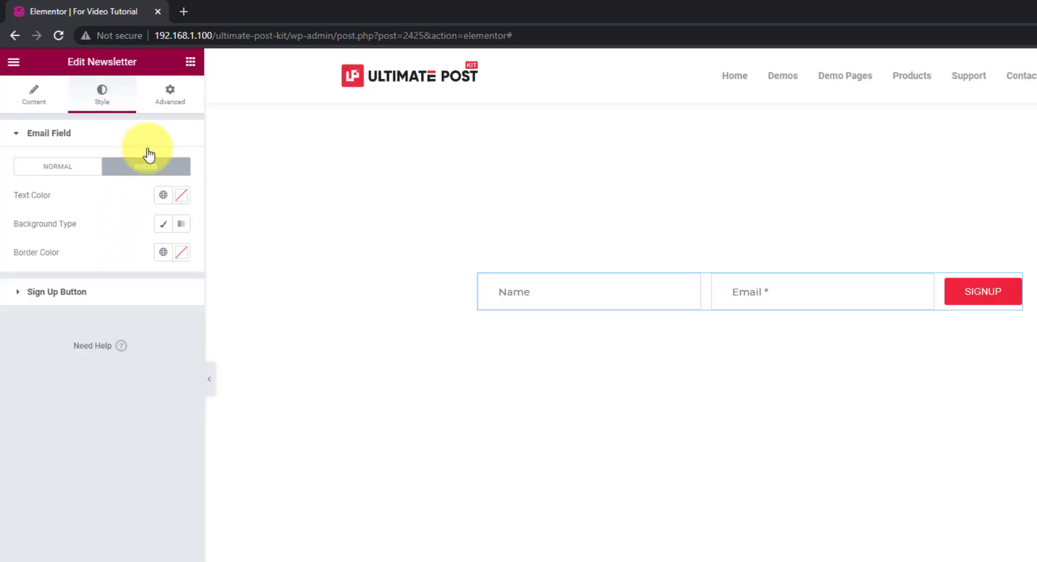
click(164, 225)
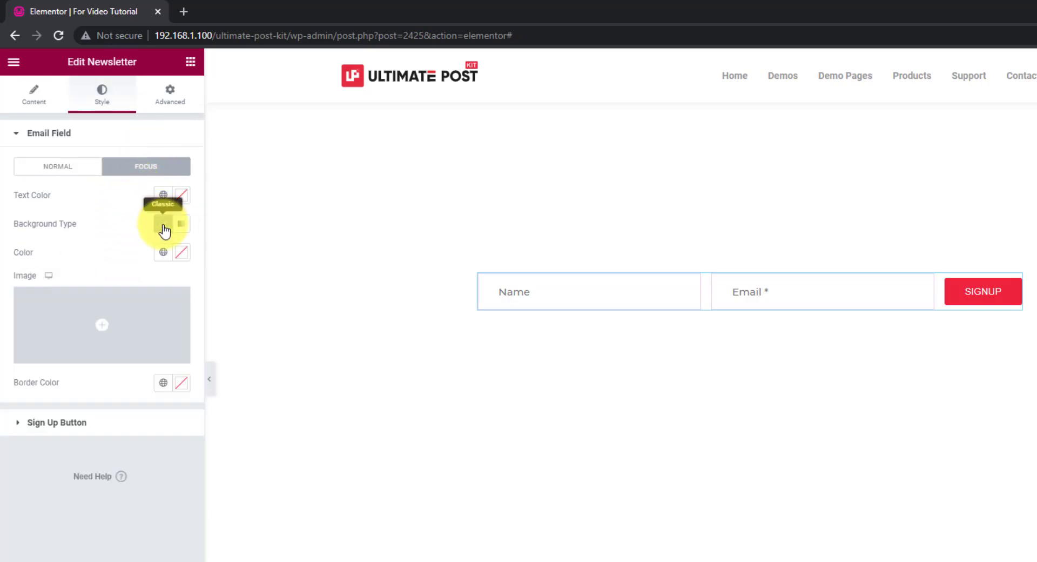
click(181, 254)
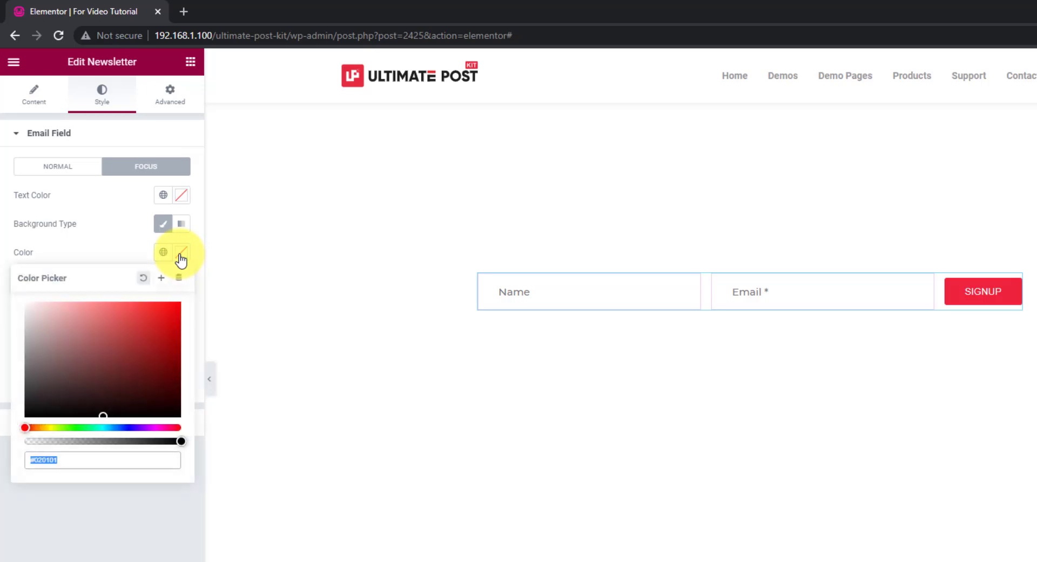
text(#800080)
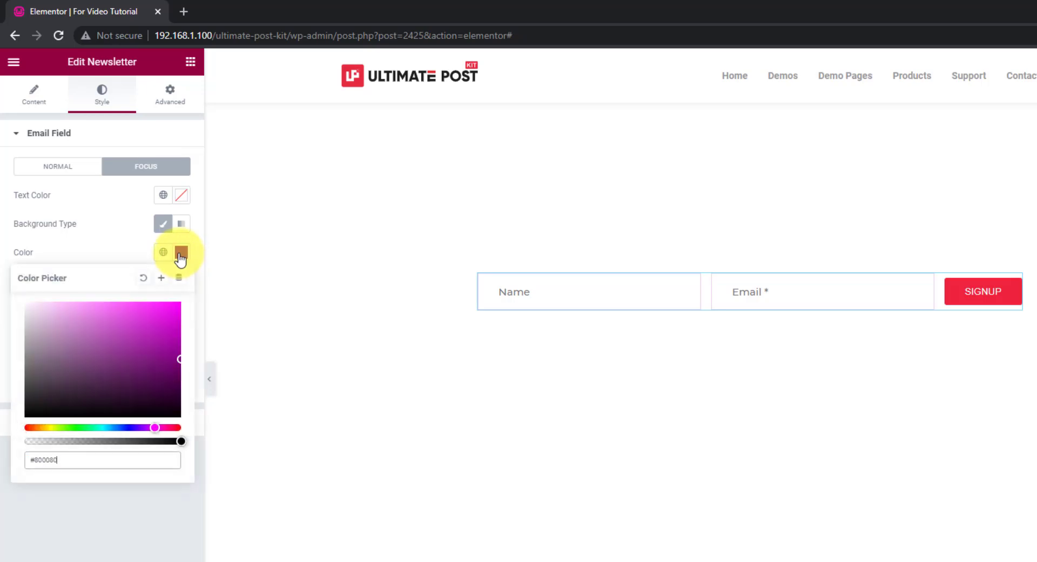
drag(179, 441, 88, 446)
click(92, 248)
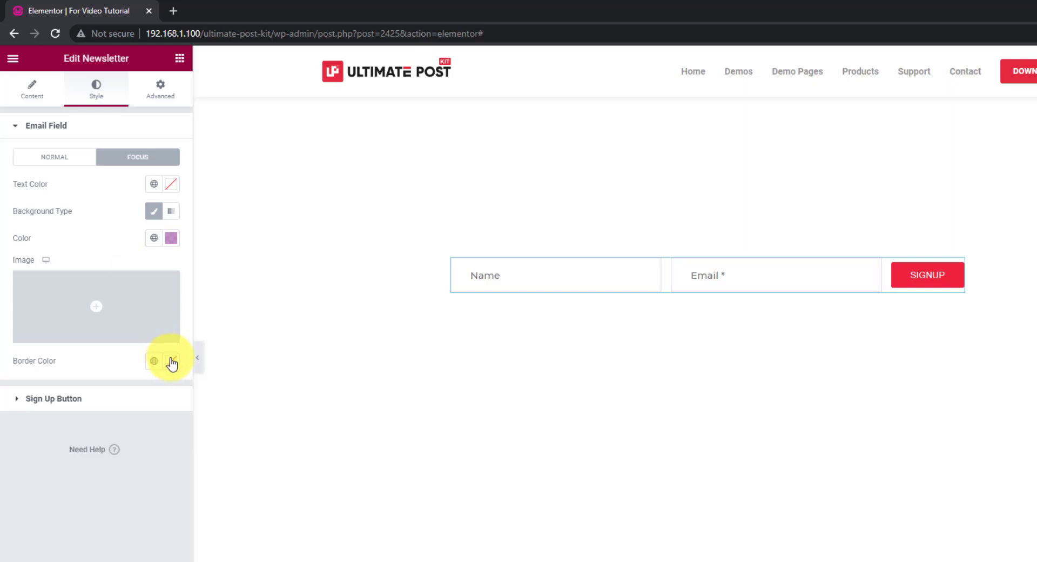
Set the focus border colour to translucent purple and make the focus background fainter
click(172, 362)
drag(167, 538, 85, 539)
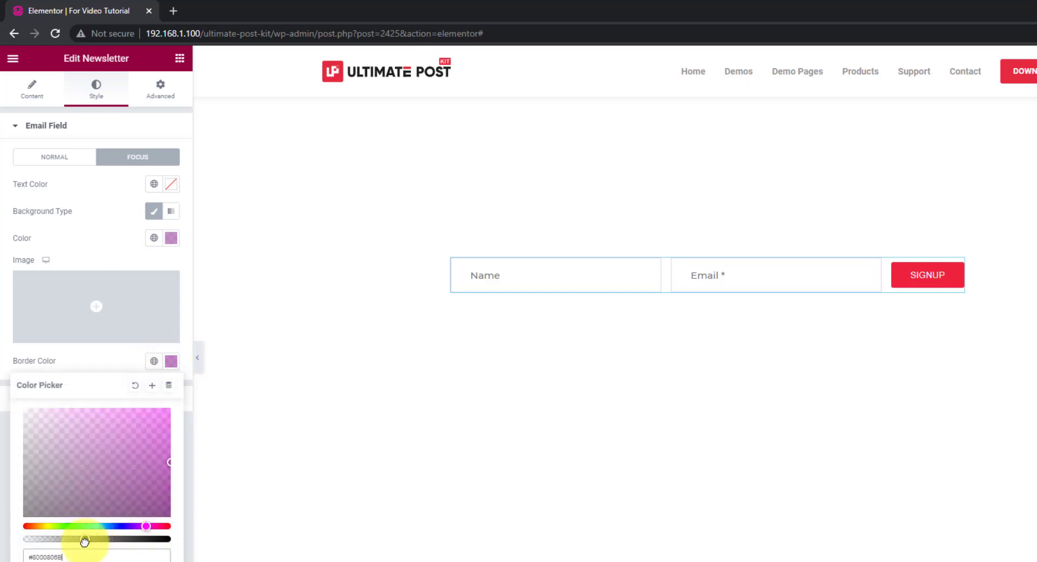
click(170, 237)
drag(94, 416, 39, 416)
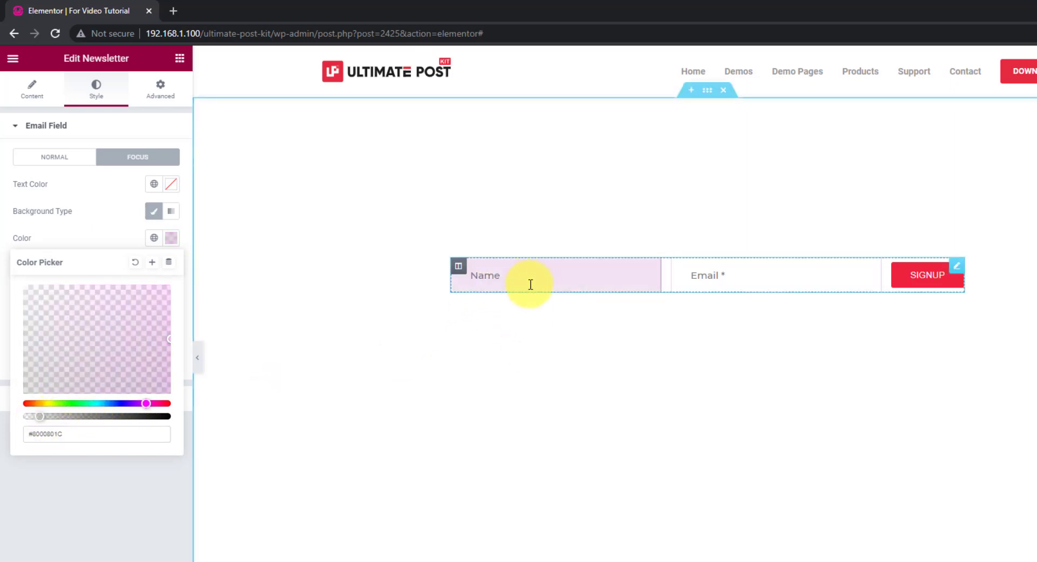
click(101, 238)
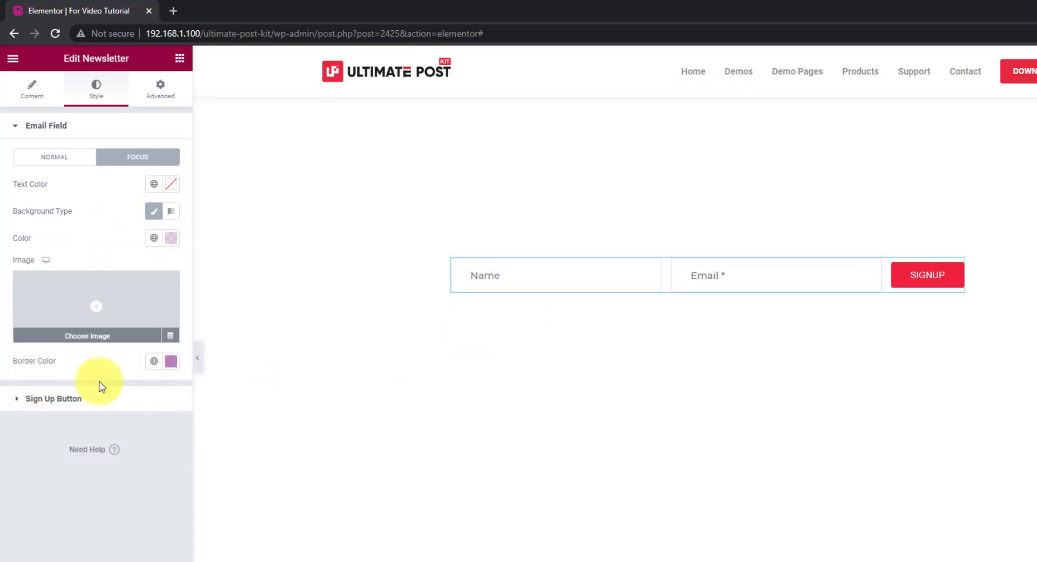
Give the Sign Up button a Classic background in the pasted purple #800080
click(98, 400)
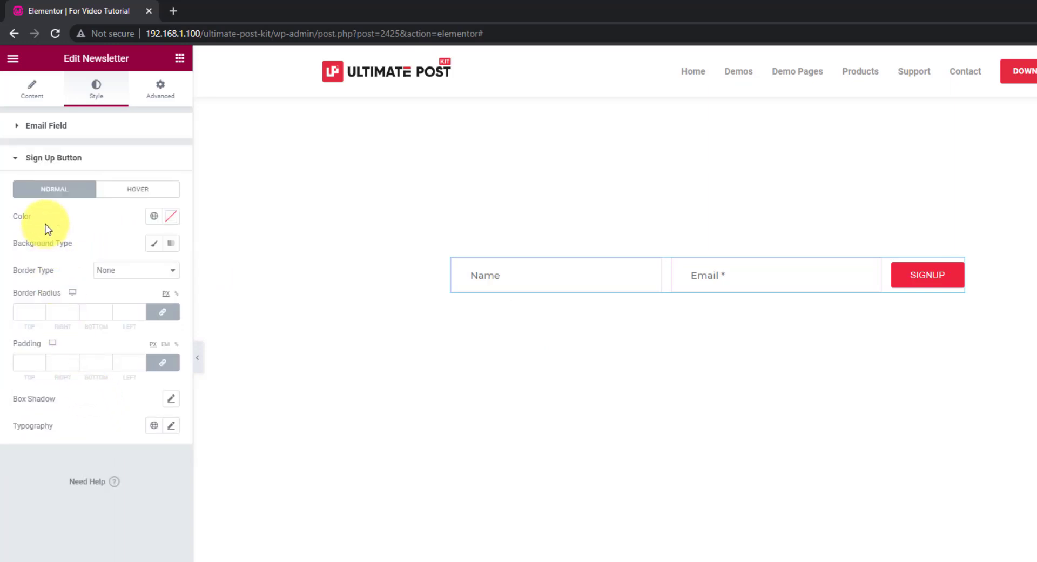
click(152, 244)
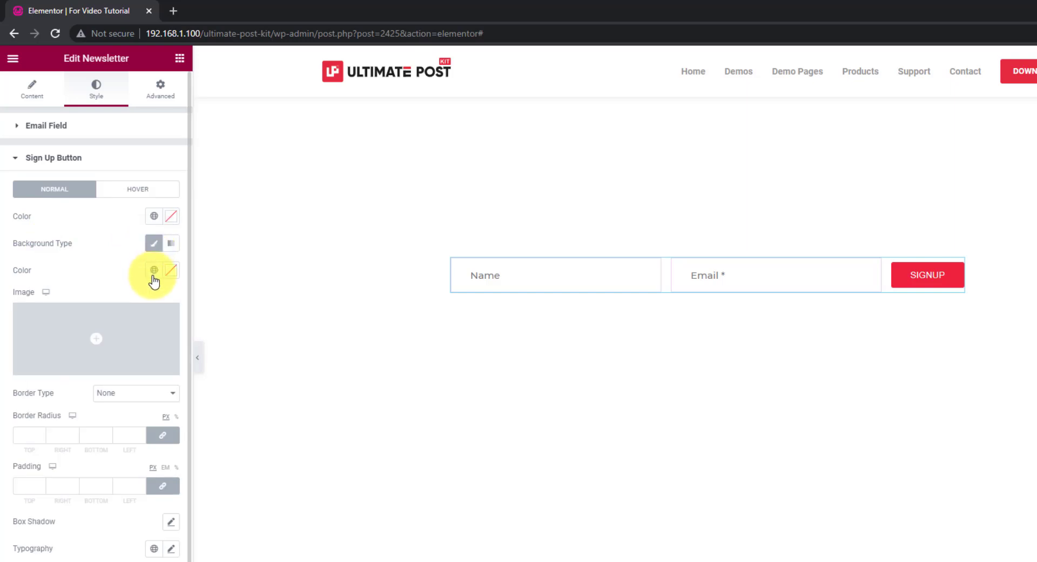
click(172, 270)
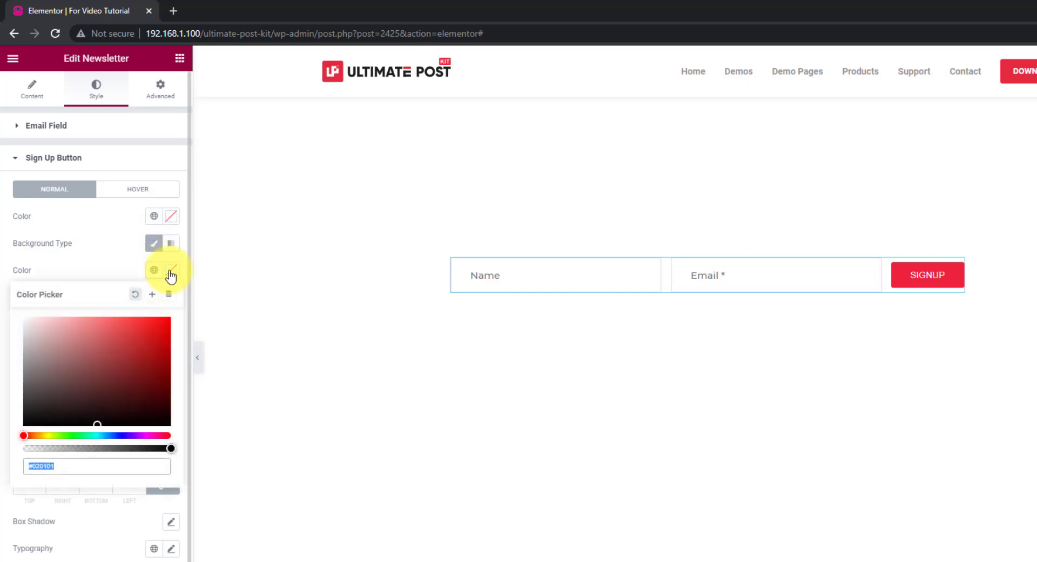
text(#800080)
click(110, 262)
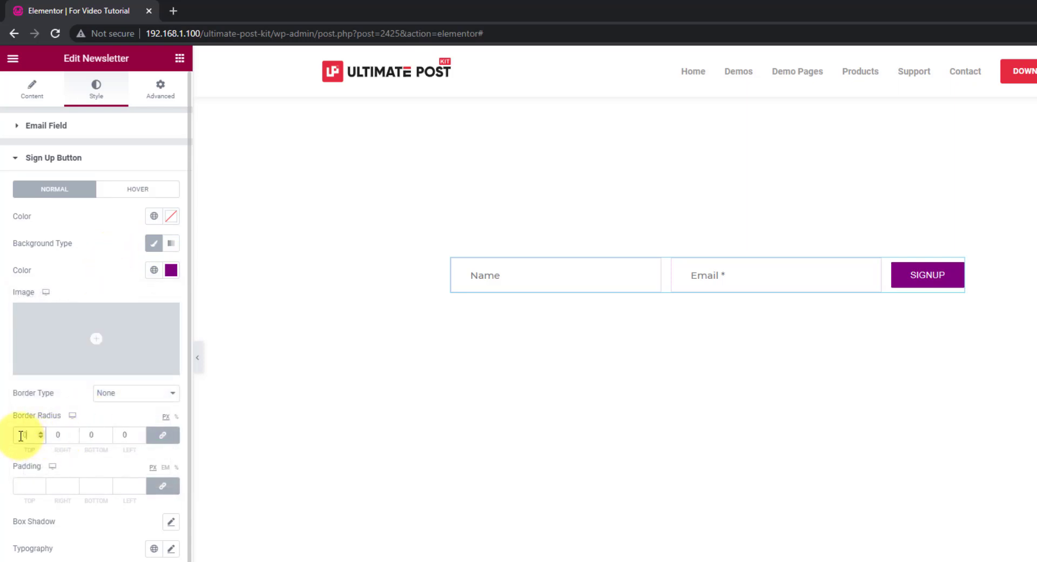
Unlink the button padding and set it to 7 px vertical and 35 px horizontal
click(25, 487)
text(7)
click(163, 485)
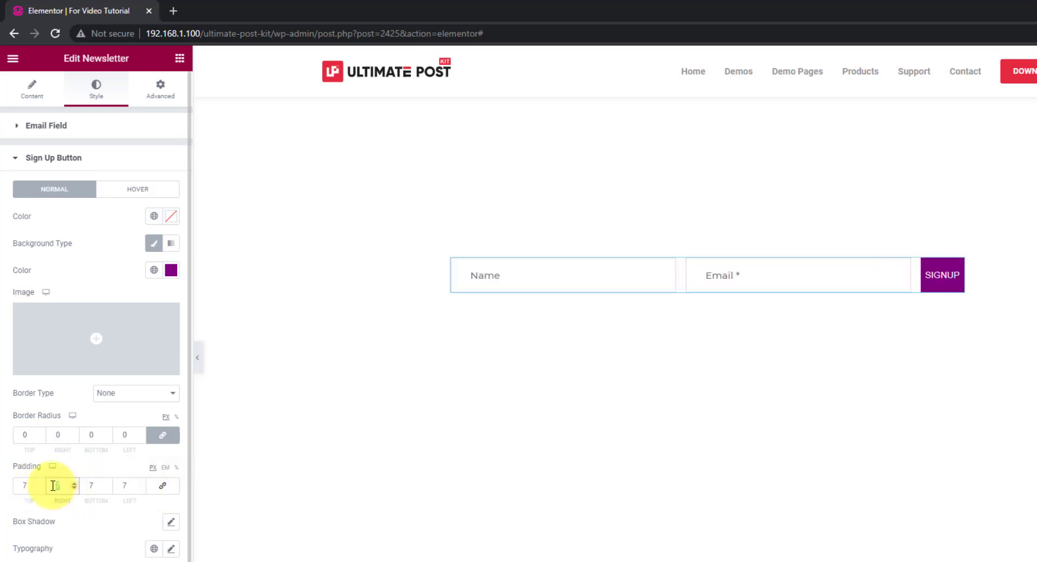
text(5)
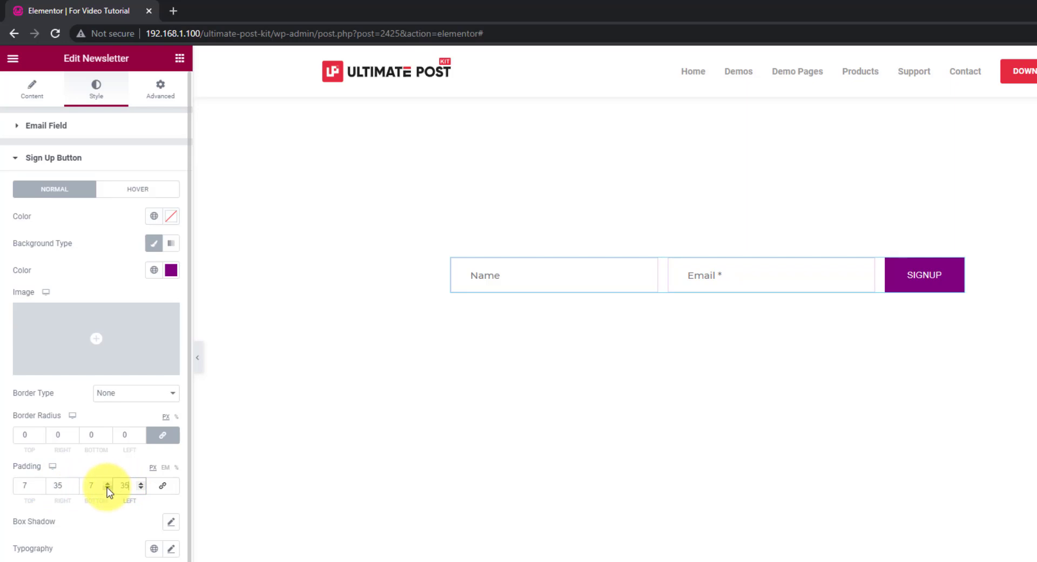
Set the SIGNUP text typography to Montserrat, weight 600, size 15
click(172, 550)
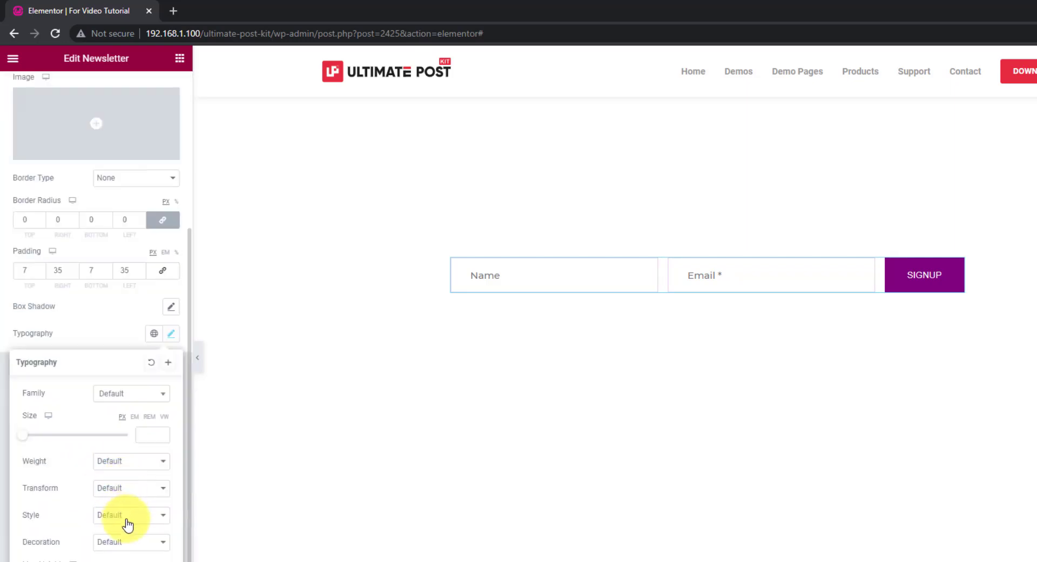
click(126, 400)
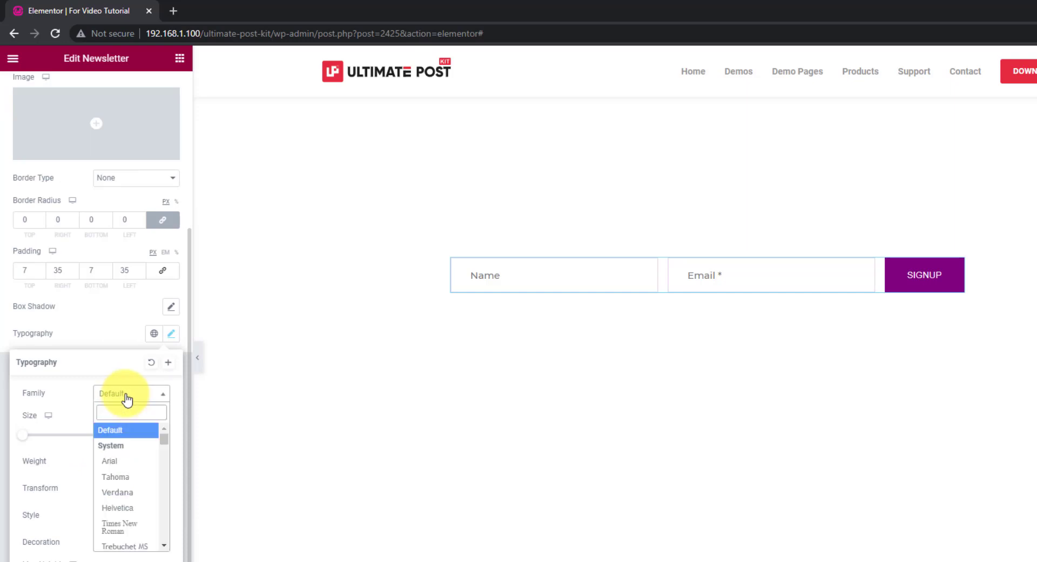
text(mont)
click(147, 470)
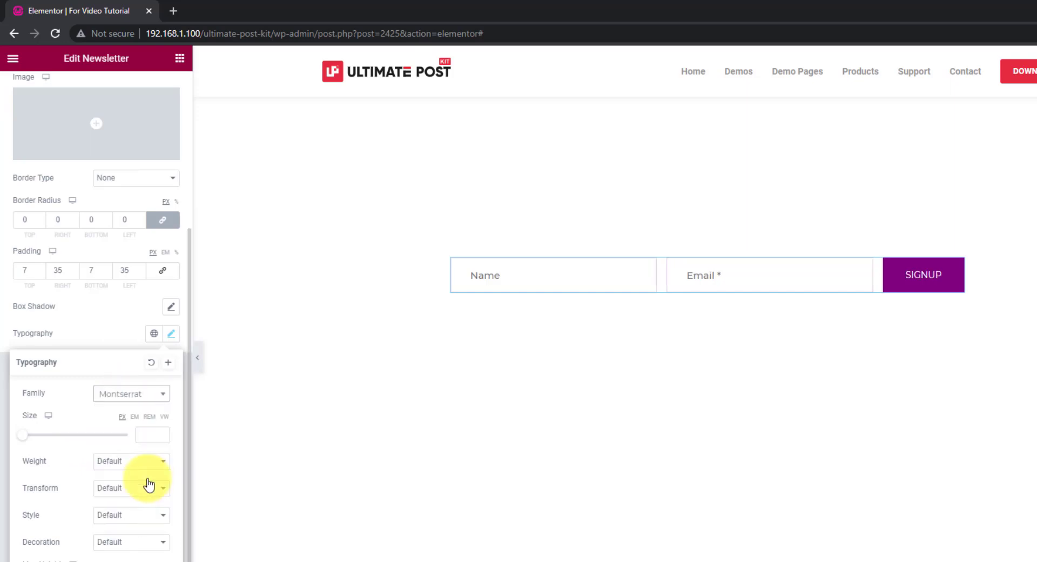
click(123, 521)
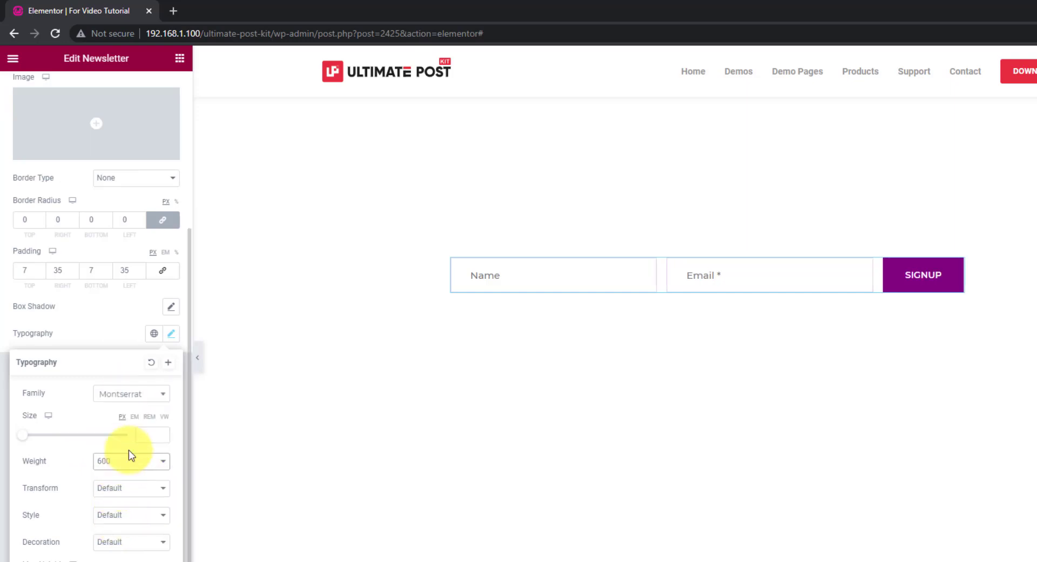
click(146, 435)
text(15)
click(104, 345)
scroll(100, 361, up, 4)
Give the button a dark purple Classic hover background and collapse the panel to preview
click(138, 189)
click(153, 243)
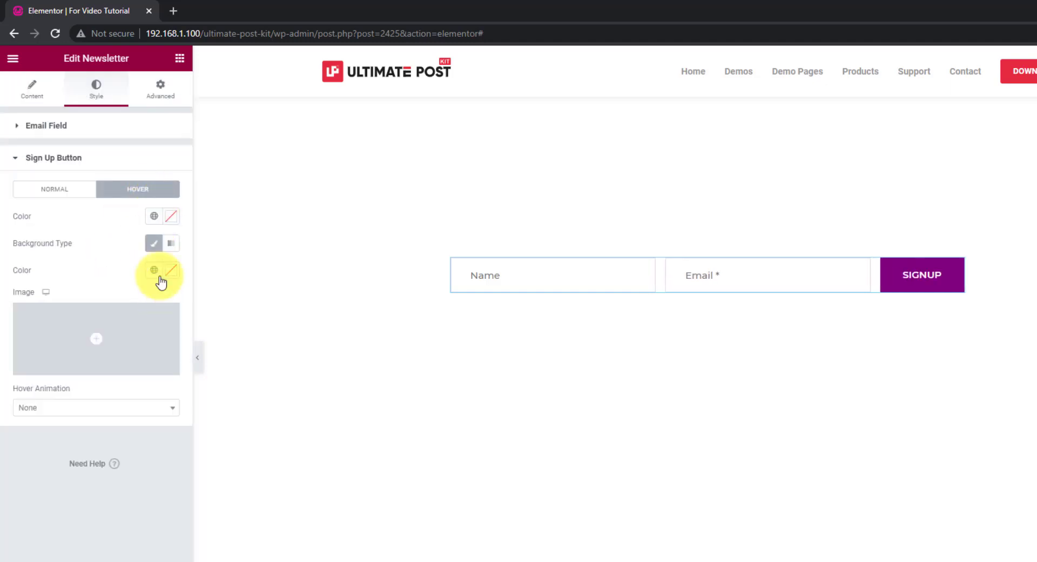
click(171, 271)
click(146, 435)
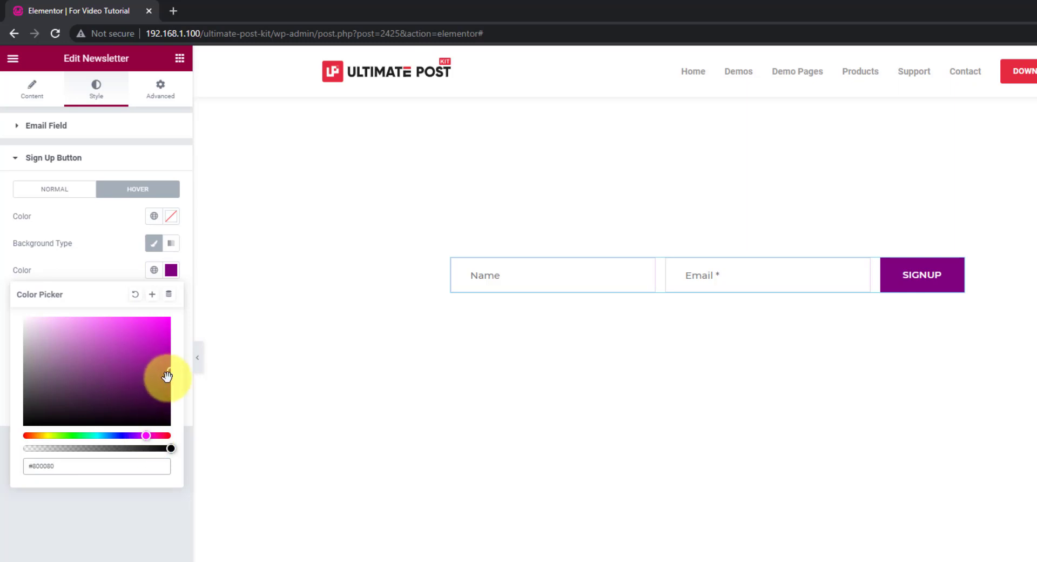
click(154, 387)
click(196, 358)
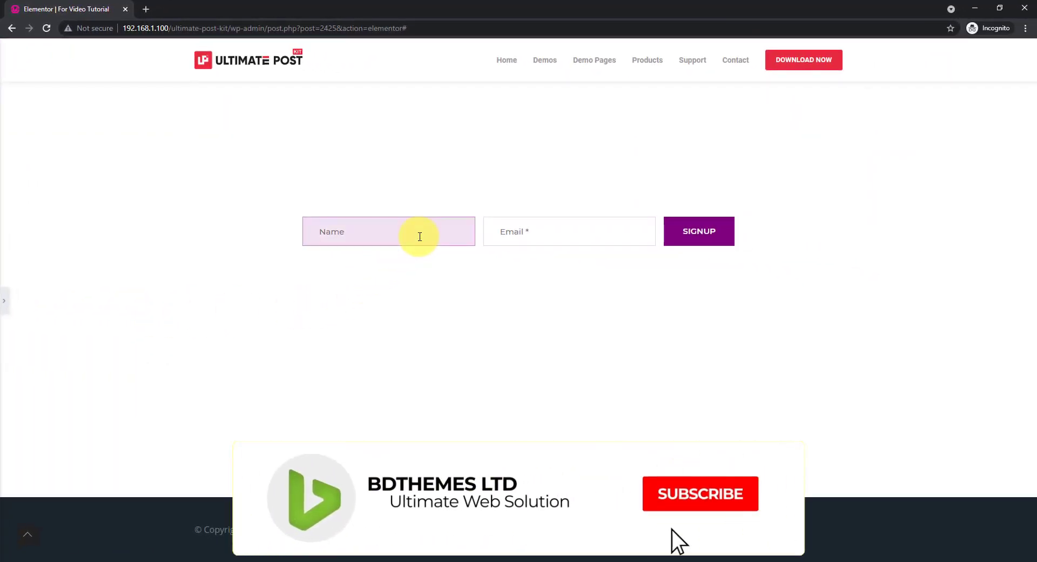